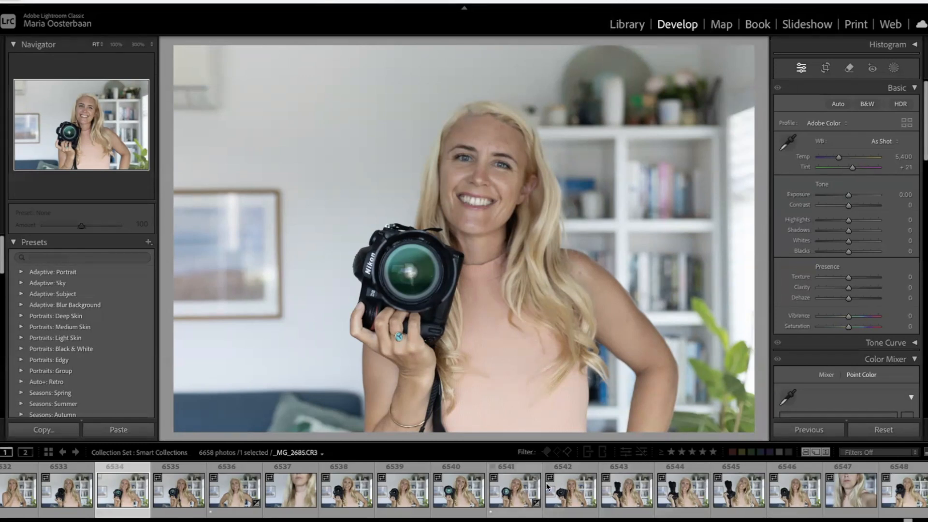
# Select the photos from _MG_2686.CR3 to _MG_2696.CR3 and lay them out in the Print module
pyautogui.click(561, 489)
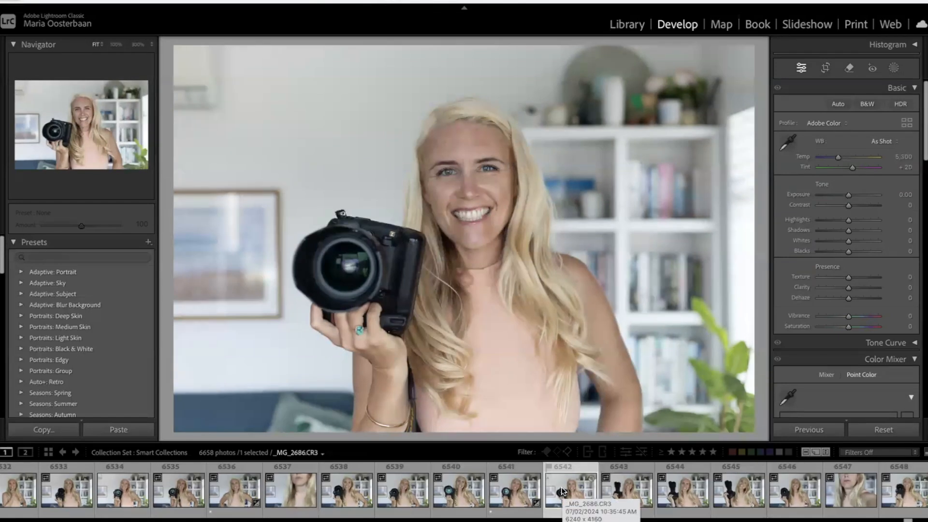
pyautogui.scroll(-8, 561, 486)
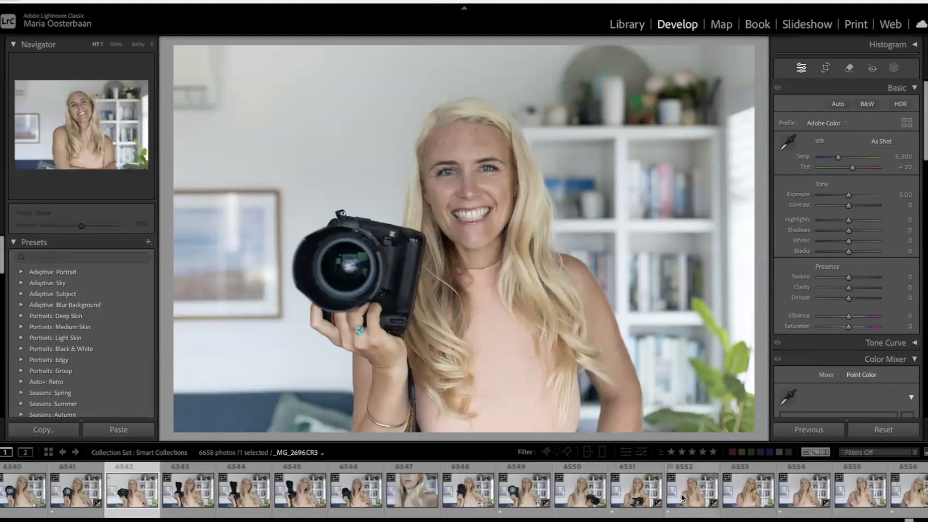
pyautogui.keyDown('shift'); pyautogui.click(680, 492); pyautogui.keyUp('shift')
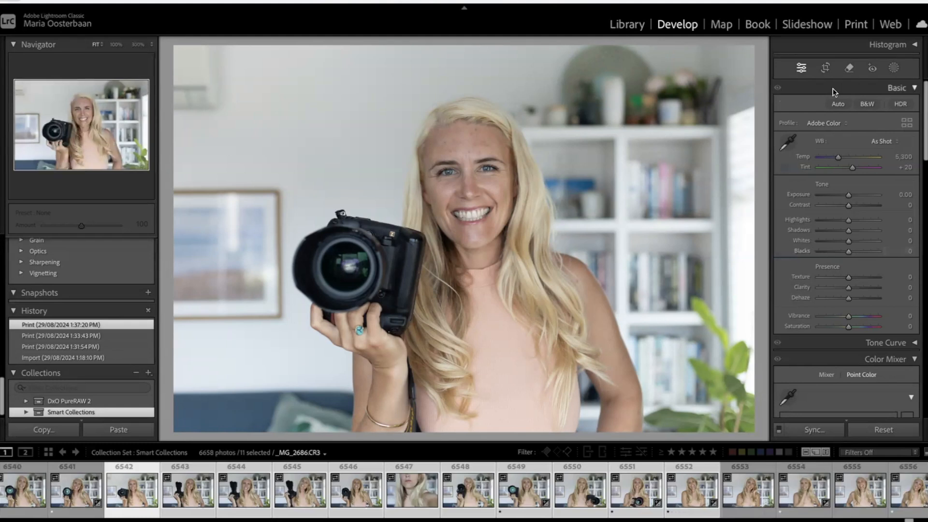
pyautogui.click(858, 26)
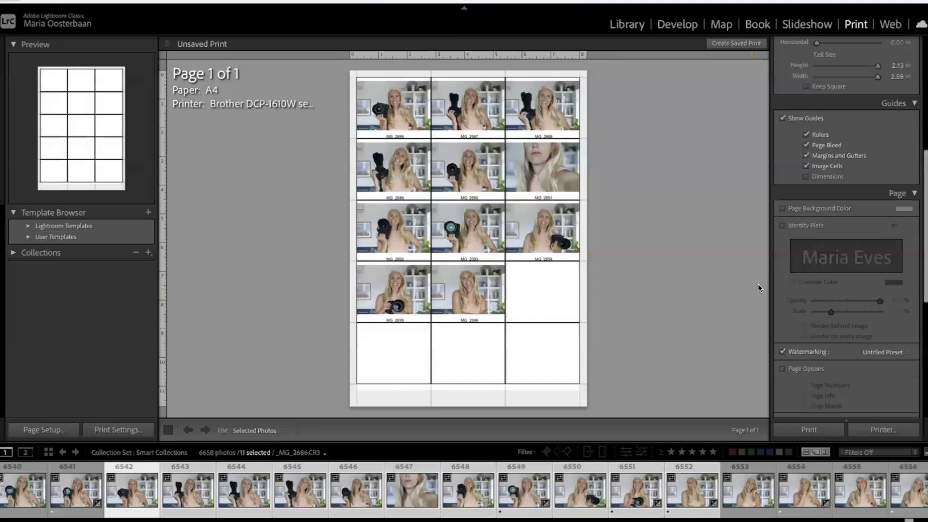
# Keep watermarking enabled for the print page and open the Watermark Editor
pyautogui.click(783, 351)
pyautogui.click(781, 350)
pyautogui.click(881, 353)
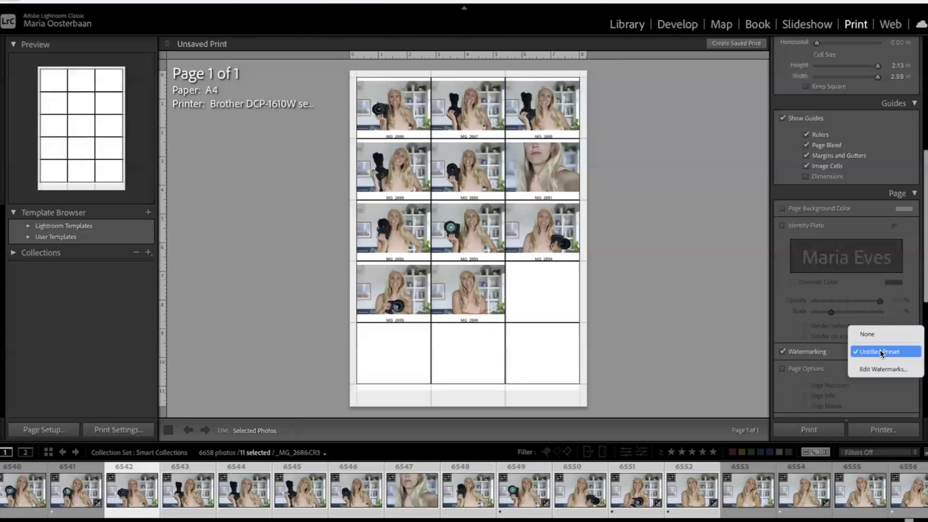
pyautogui.click(873, 370)
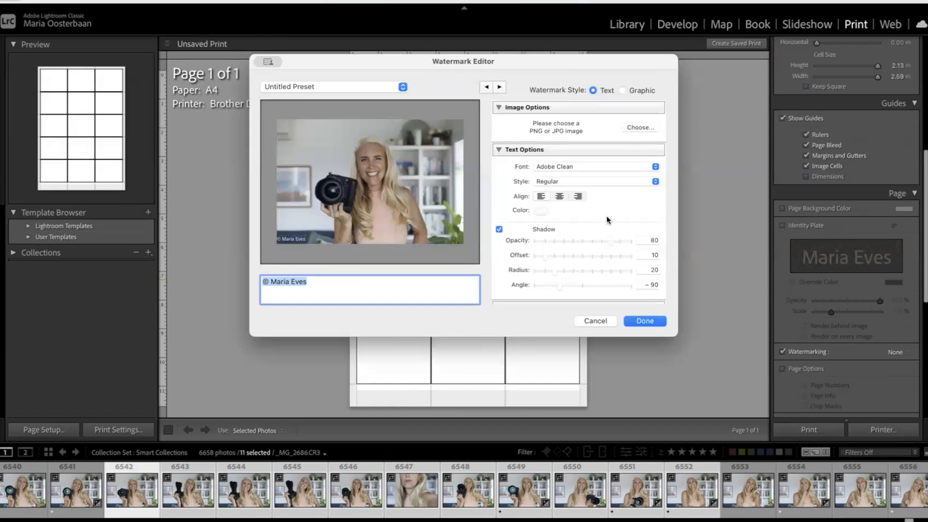
# Anchor the text watermark at the photo's centre, with a proportional size of 55 and an opacity of 30
pyautogui.scroll(-10, 608, 220)
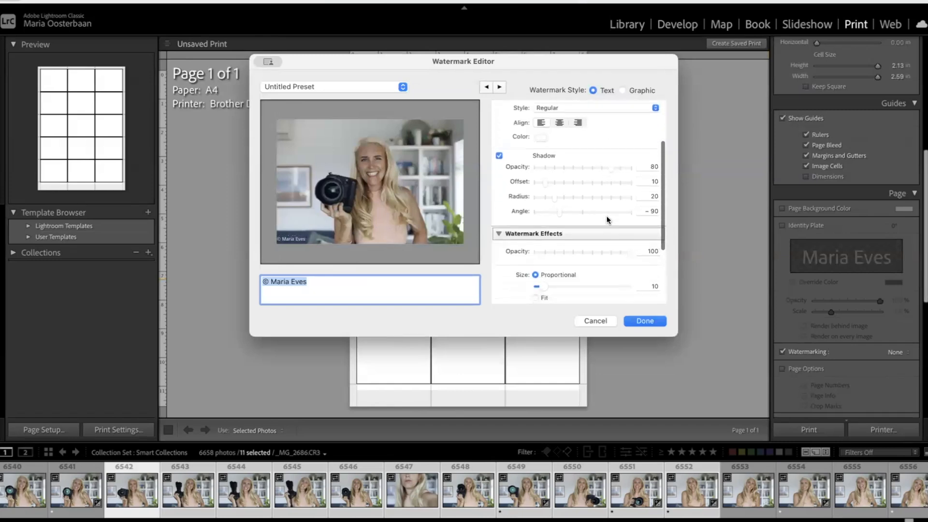
pyautogui.scroll(-2, 608, 220)
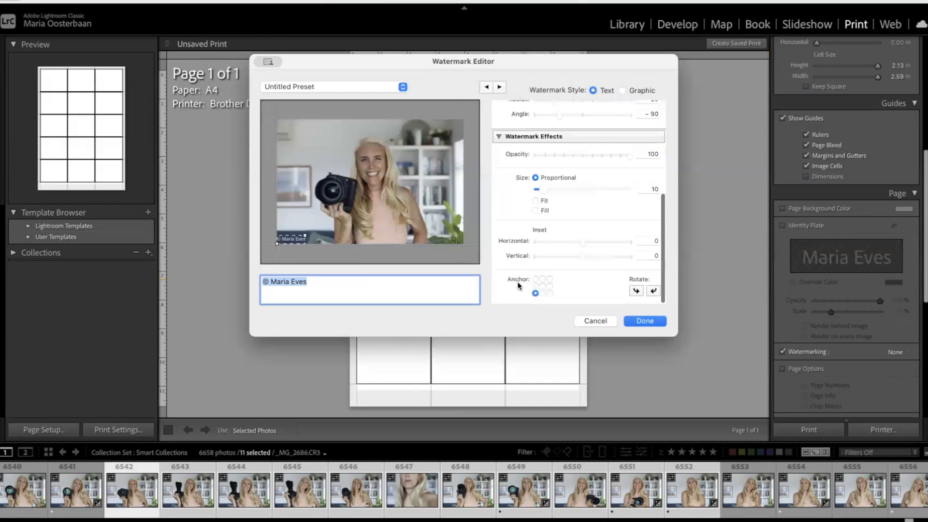
pyautogui.click(543, 283)
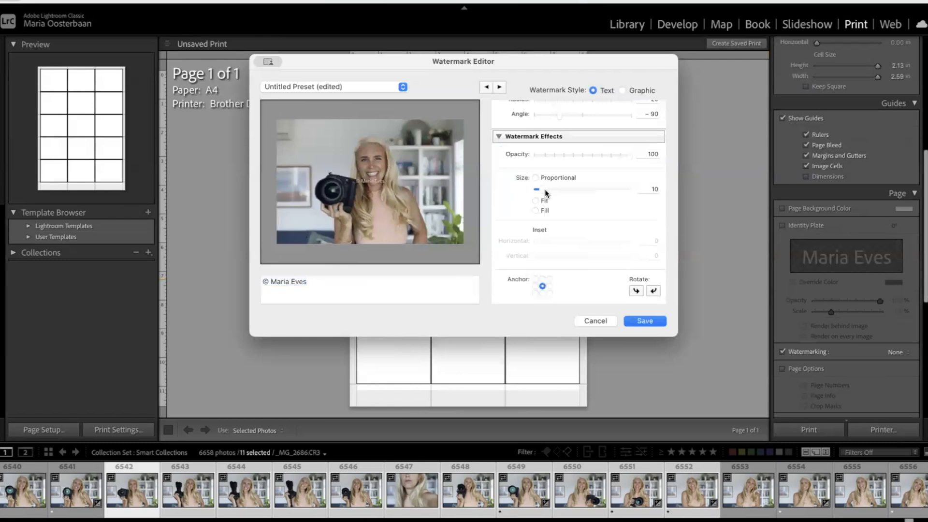
pyautogui.moveTo(544, 192); pyautogui.dragTo(572, 189)
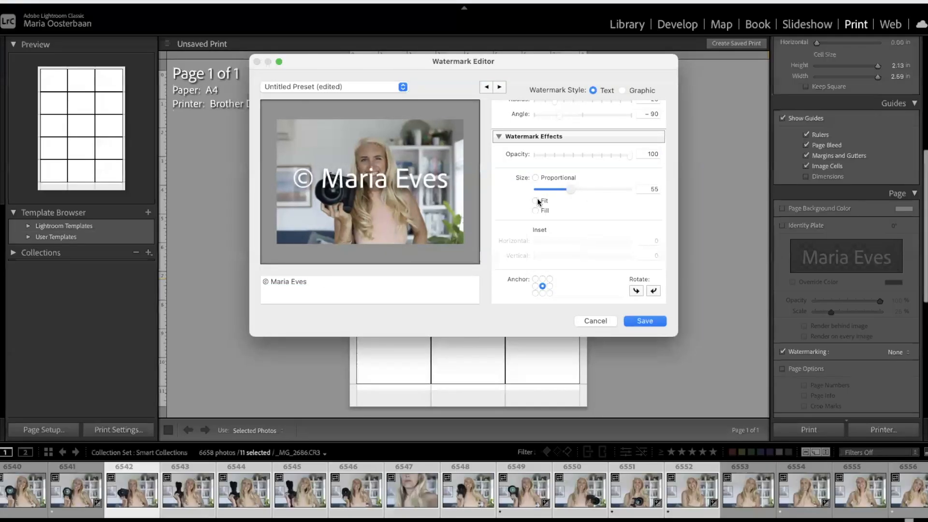
pyautogui.moveTo(409, 177)
pyautogui.moveTo(629, 156); pyautogui.dragTo(562, 155)
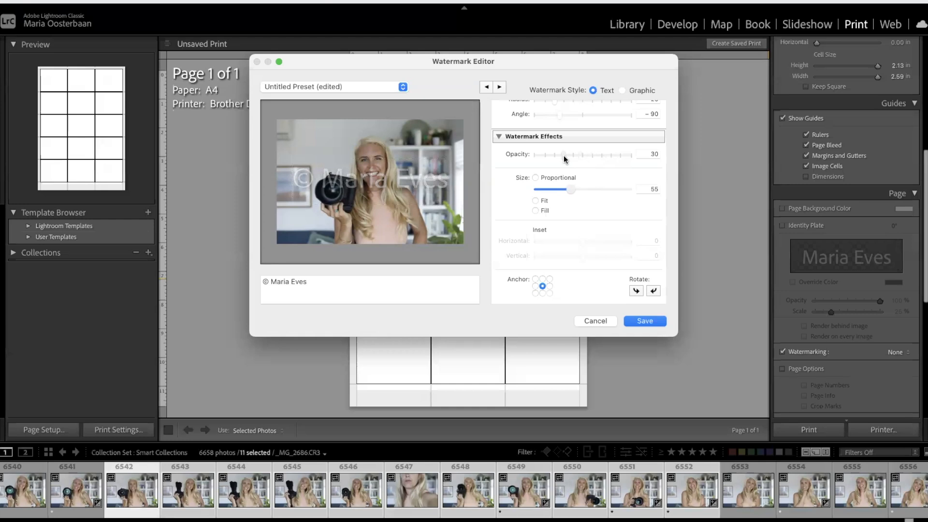
# Save the text watermark as a new preset named with the photographer's first name and apply it to the print page
pyautogui.click(402, 86)
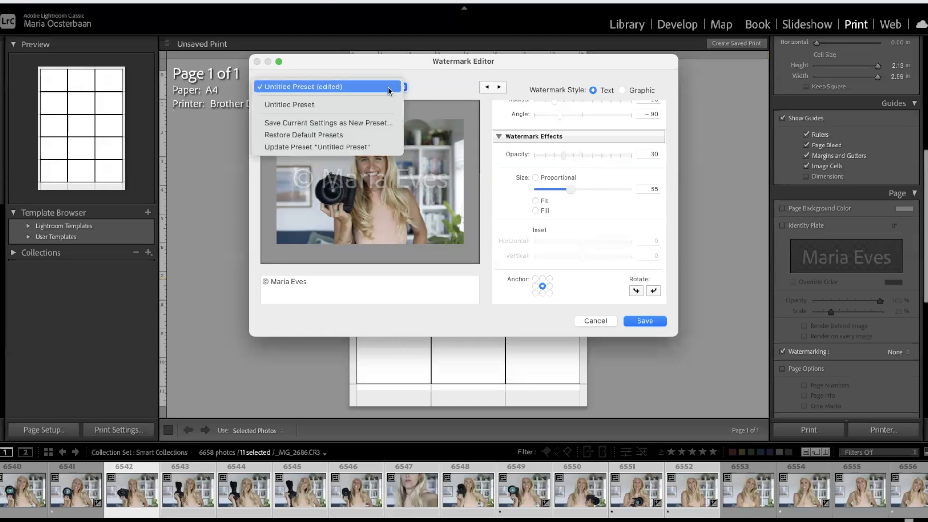
pyautogui.click(367, 123)
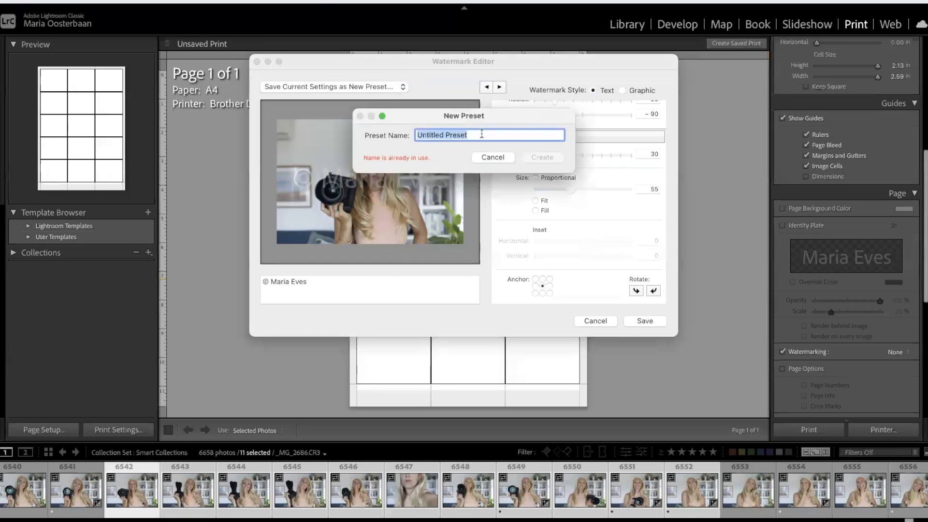
pyautogui.write('MAri')
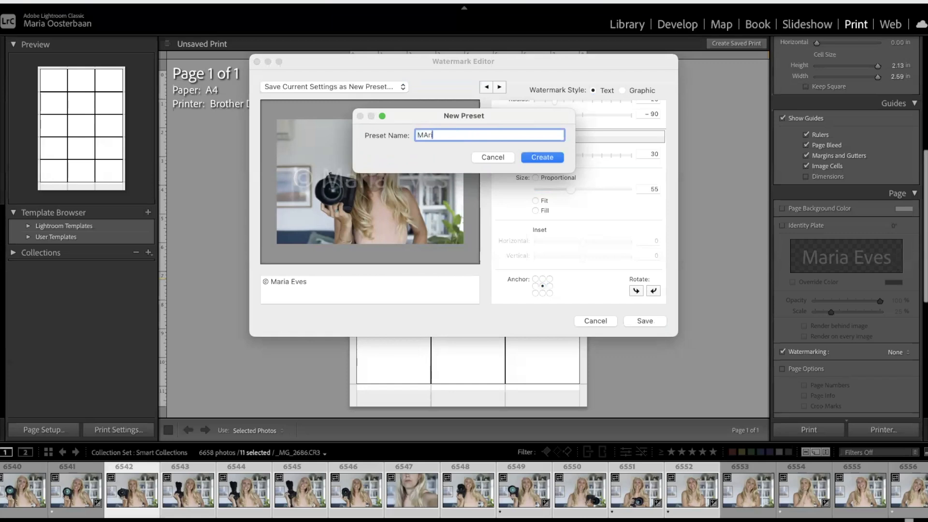
pyautogui.press('BackSpace')
pyautogui.press('BackSpace')
pyautogui.press('BackSpace')
pyautogui.write('aria')
pyautogui.click(552, 159)
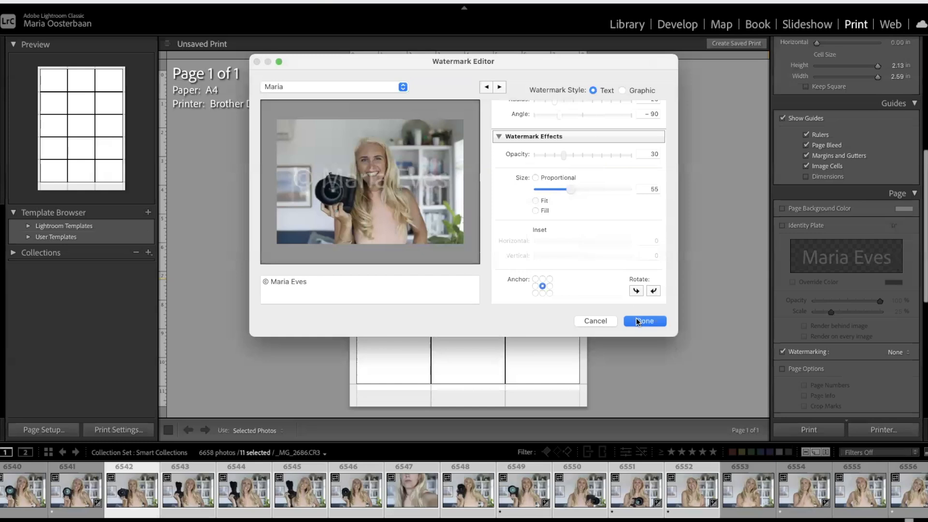
pyautogui.click(637, 322)
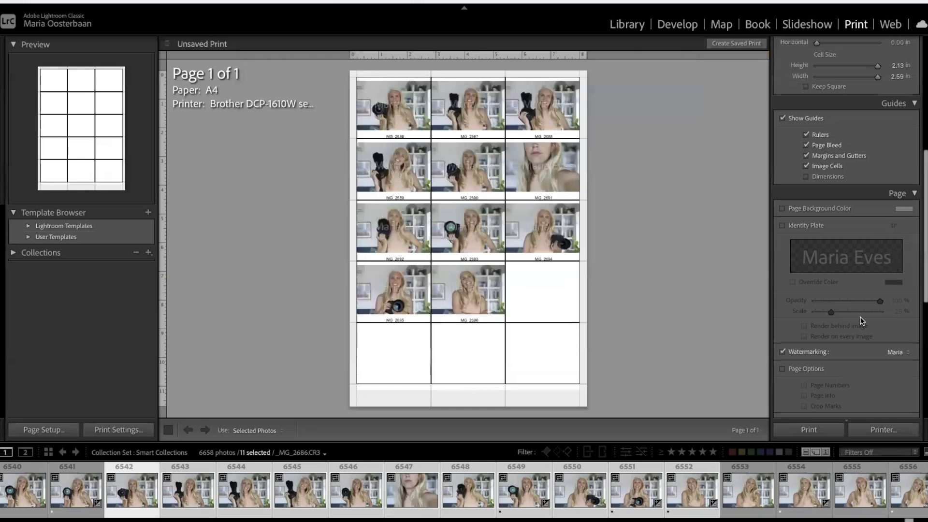
pyautogui.click(896, 352)
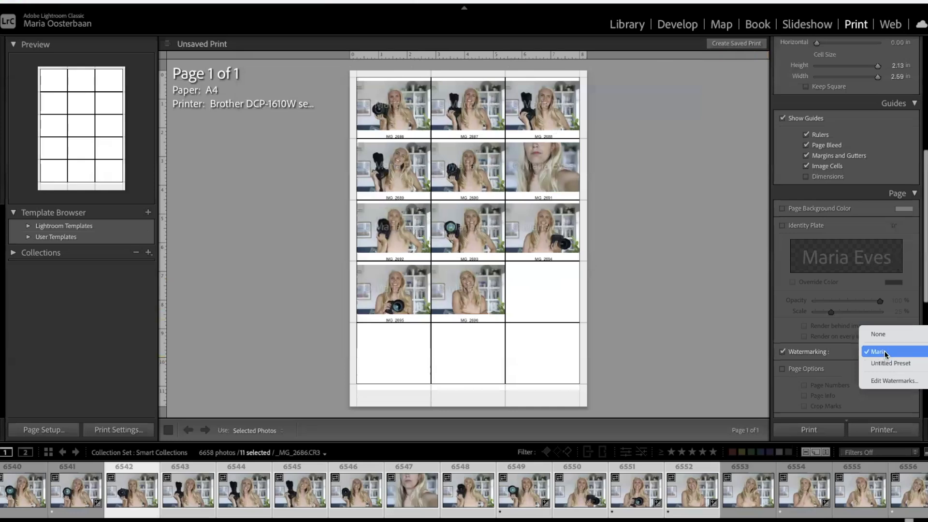
pyautogui.click(880, 351)
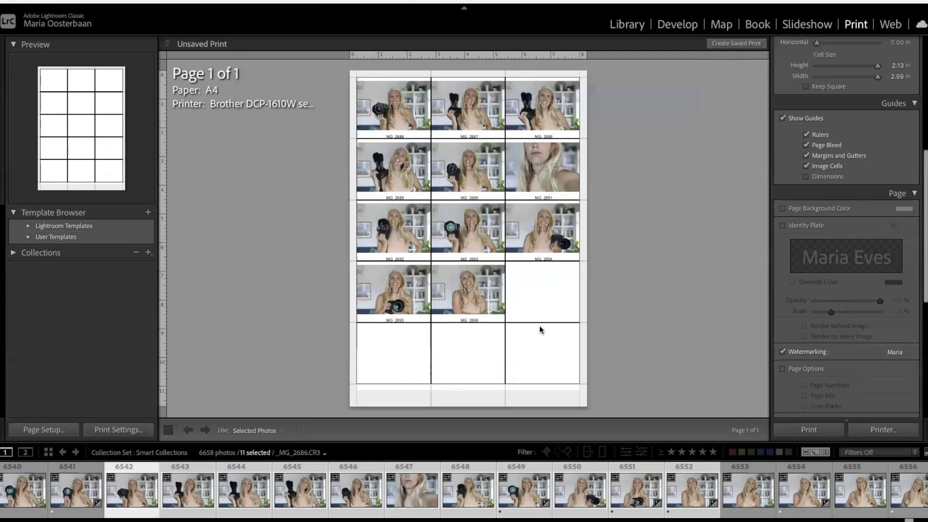
# Reopen the Watermark Editor, switch to the Graphic style and load the first high-resolution PNG found by searching for "logo"
pyautogui.click(893, 353)
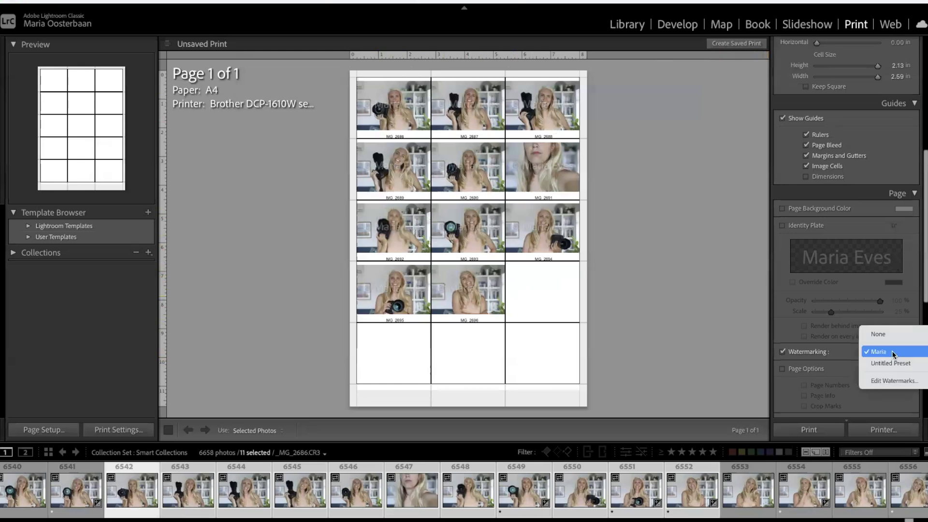
pyautogui.click(885, 381)
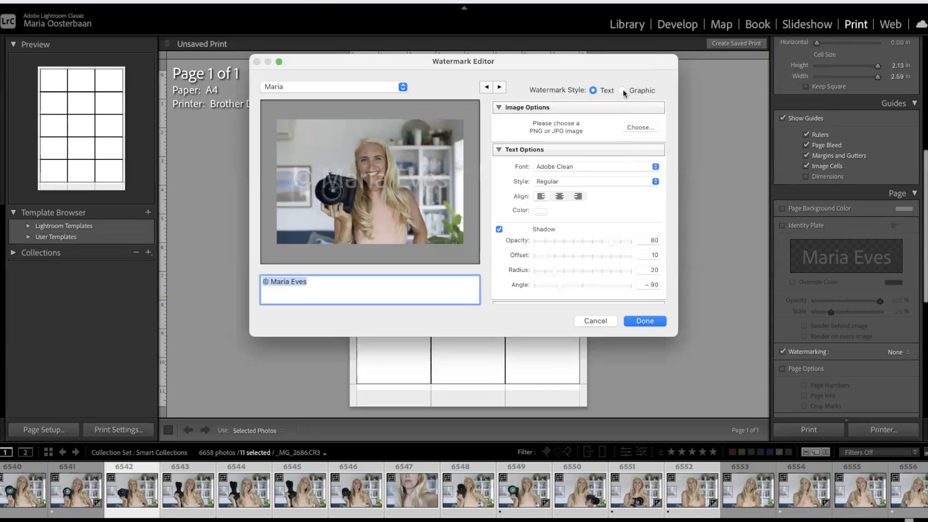
pyautogui.click(621, 91)
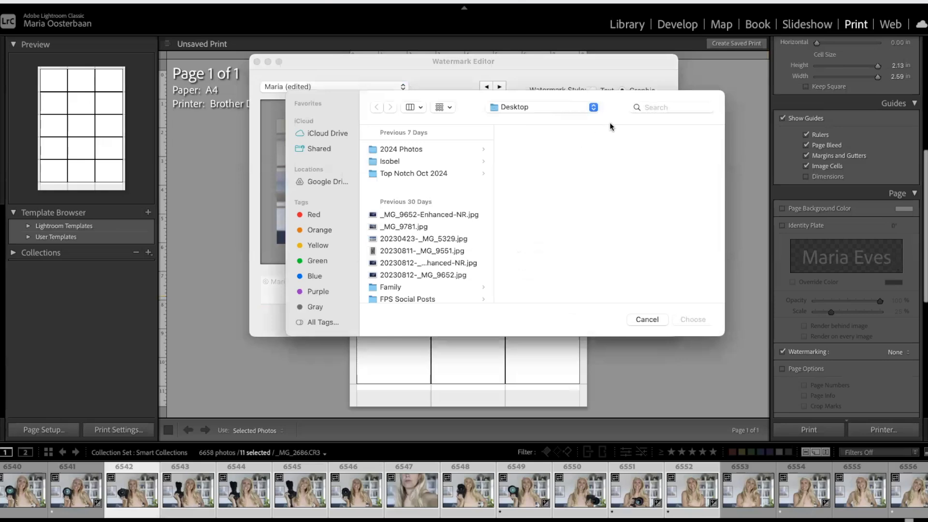
pyautogui.click(660, 108)
pyautogui.write('go')
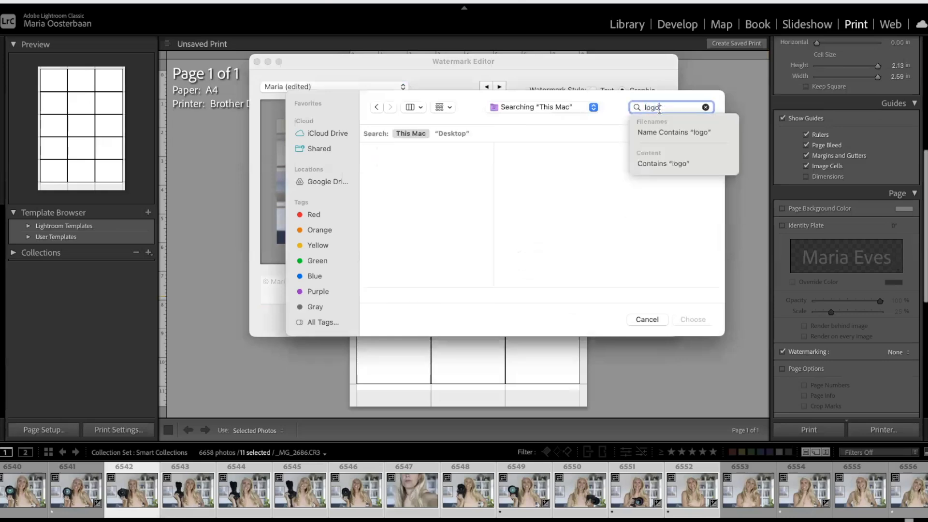
pyautogui.press('Return')
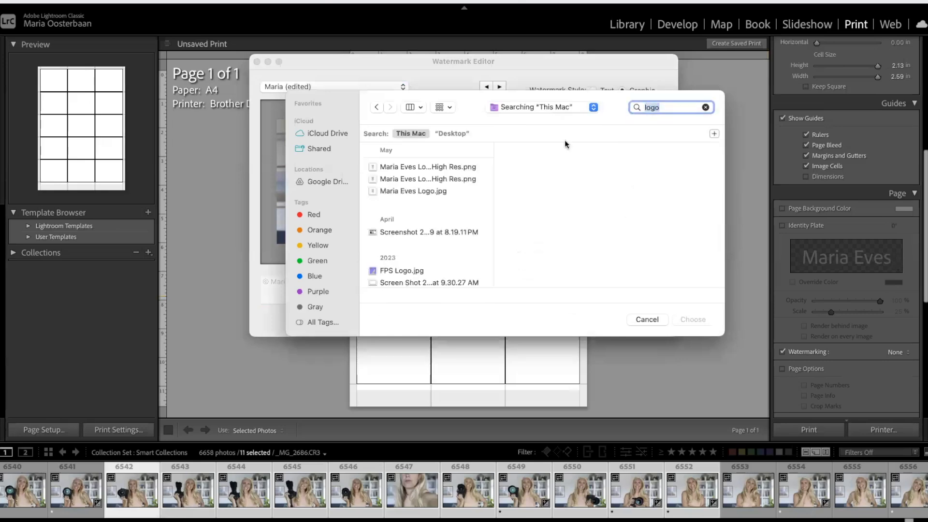
pyautogui.click(456, 167)
pyautogui.click(679, 320)
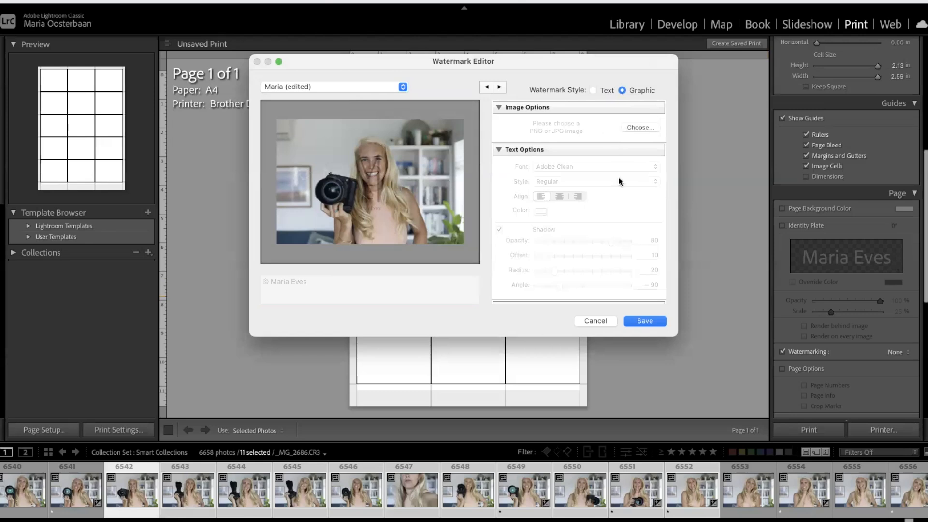
# Set the logo watermark's opacity to 31 and its proportional size to 101
pyautogui.scroll(-3, 603, 228)
pyautogui.scroll(3, 603, 228)
pyautogui.scroll(-5, 579, 237)
pyautogui.scroll(2, 579, 236)
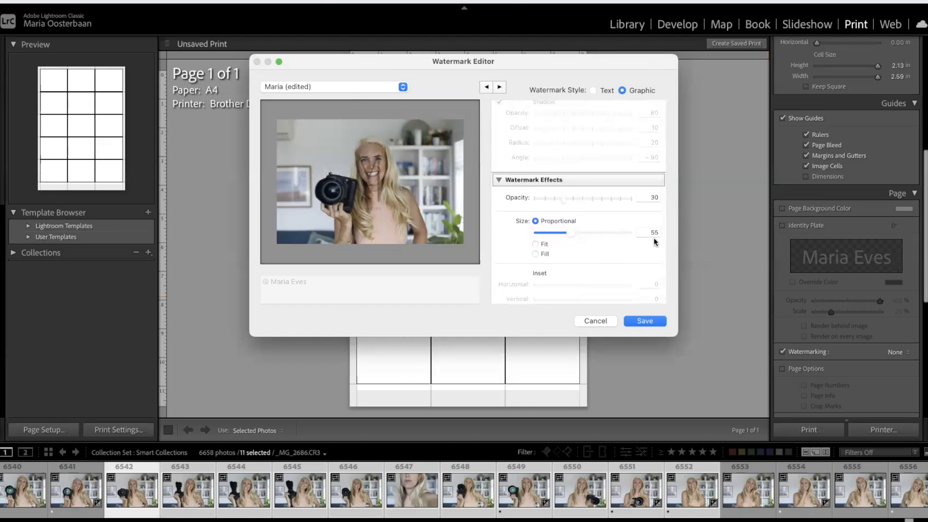
pyautogui.scroll(-2, 595, 287)
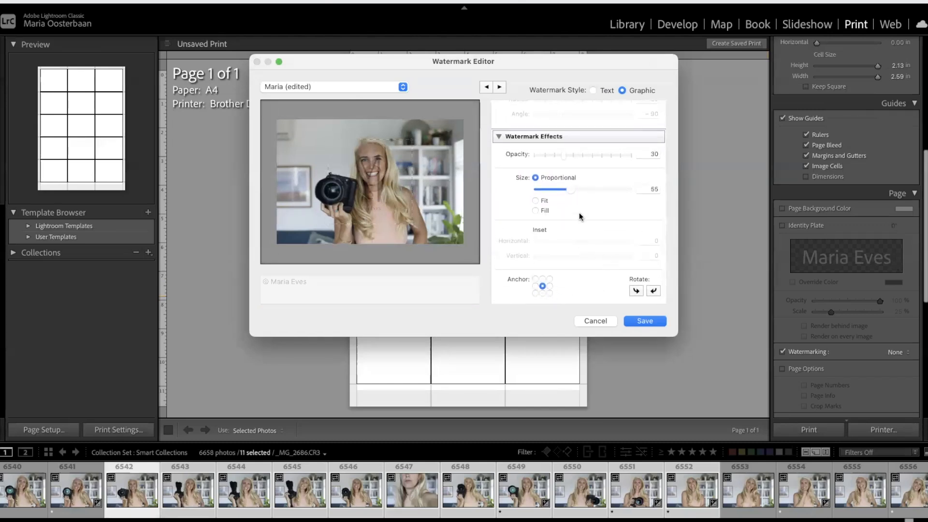
pyautogui.scroll(4, 607, 229)
pyautogui.scroll(-2, 607, 227)
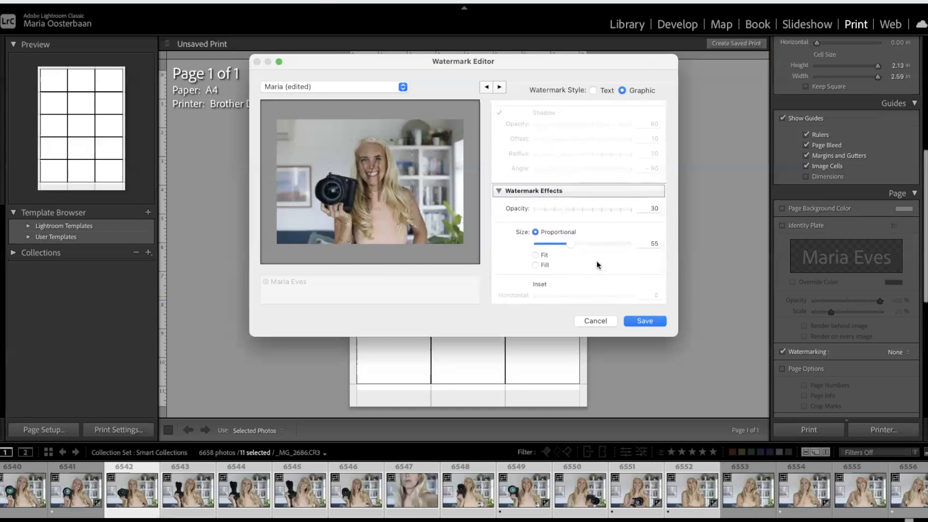
pyautogui.scroll(2, 596, 260)
pyautogui.moveTo(564, 249); pyautogui.dragTo(573, 249)
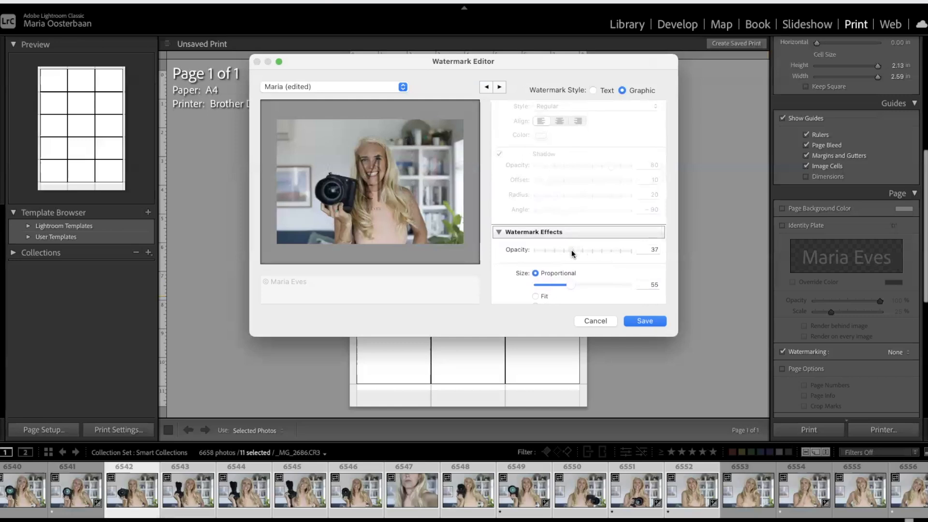
pyautogui.scroll(-5, 571, 249)
pyautogui.scroll(3, 571, 250)
pyautogui.moveTo(568, 234)
pyautogui.mouseDown()
pyautogui.moveTo(640, 231)
pyautogui.moveTo(563, 232)
pyautogui.mouseUp()
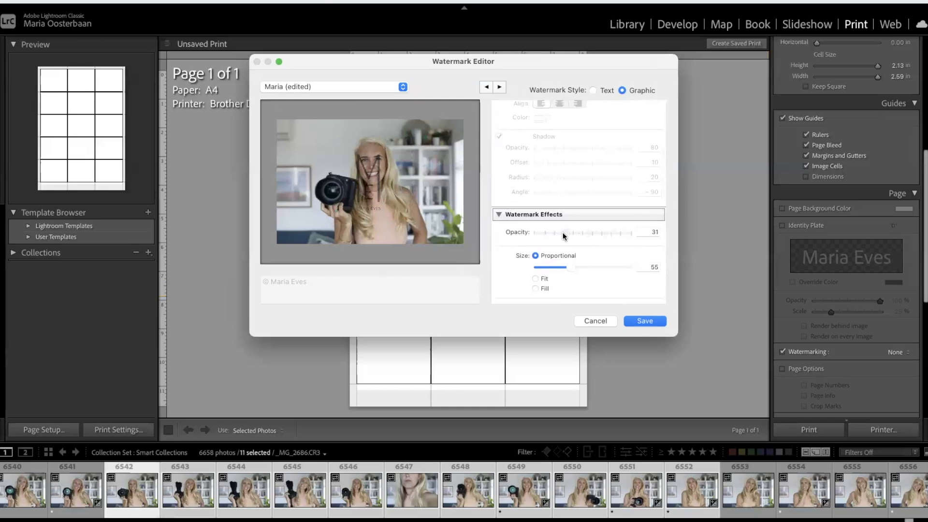
pyautogui.moveTo(570, 267); pyautogui.dragTo(598, 268)
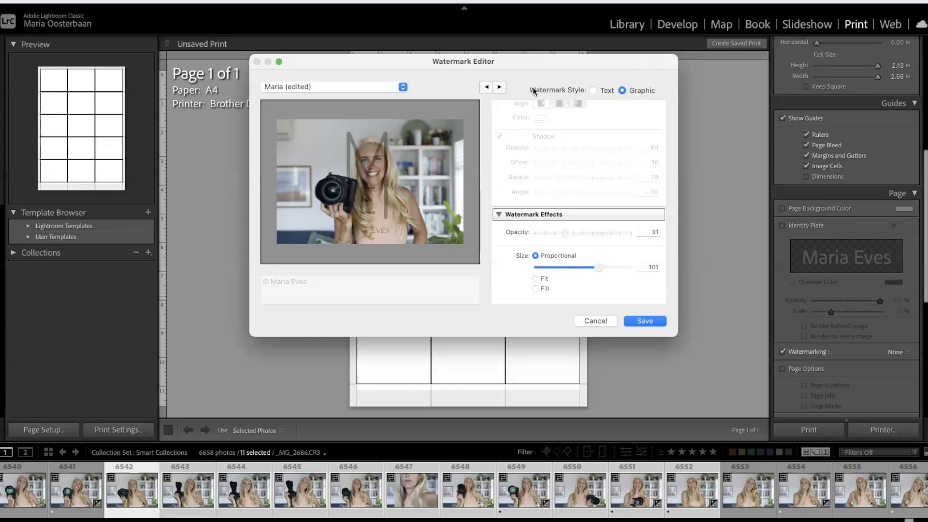
# Save the graphic watermark settings as a new preset named "Logo preset" and finish editing the watermark
pyautogui.scroll(5, 599, 128)
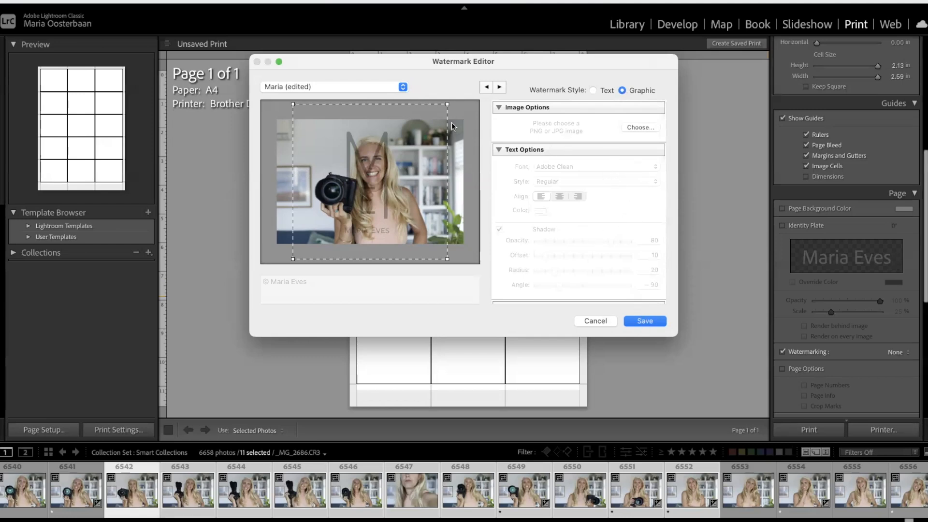
pyautogui.click(403, 88)
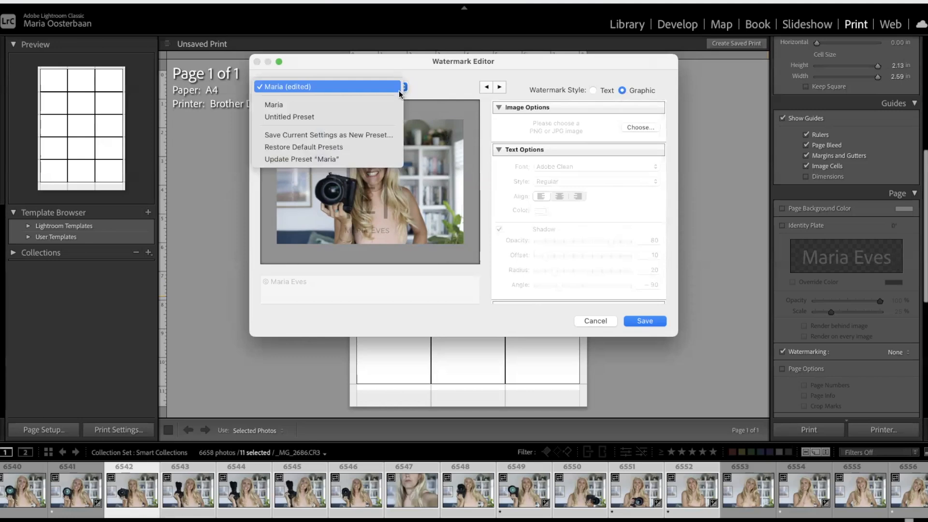
pyautogui.click(386, 134)
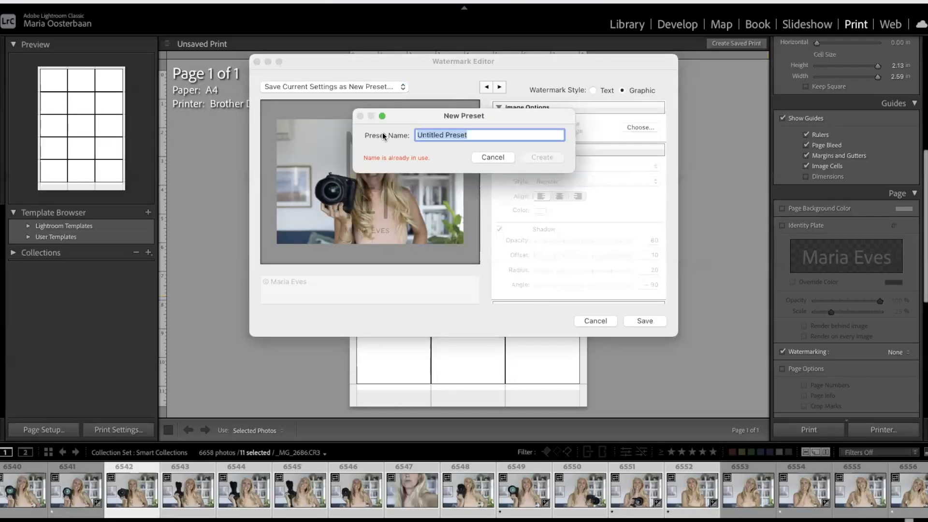
pyautogui.write('Logo preset')
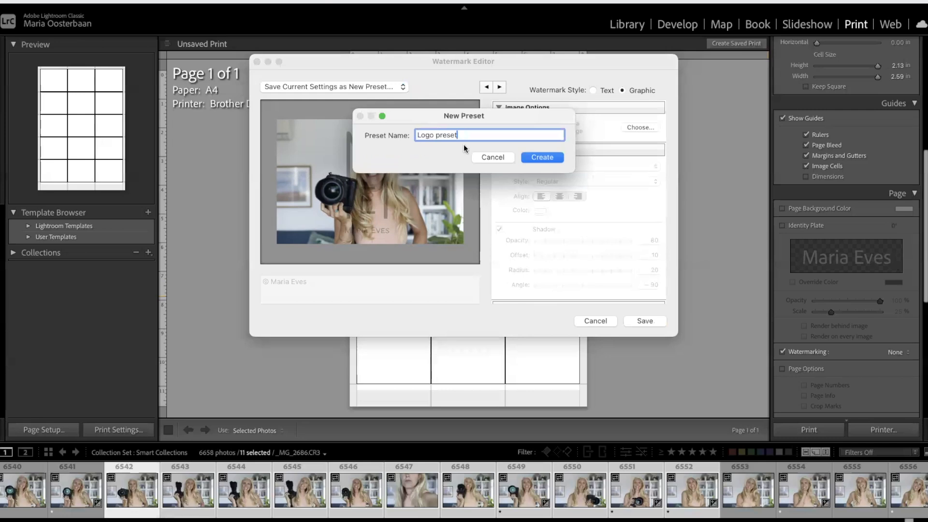
pyautogui.click(533, 155)
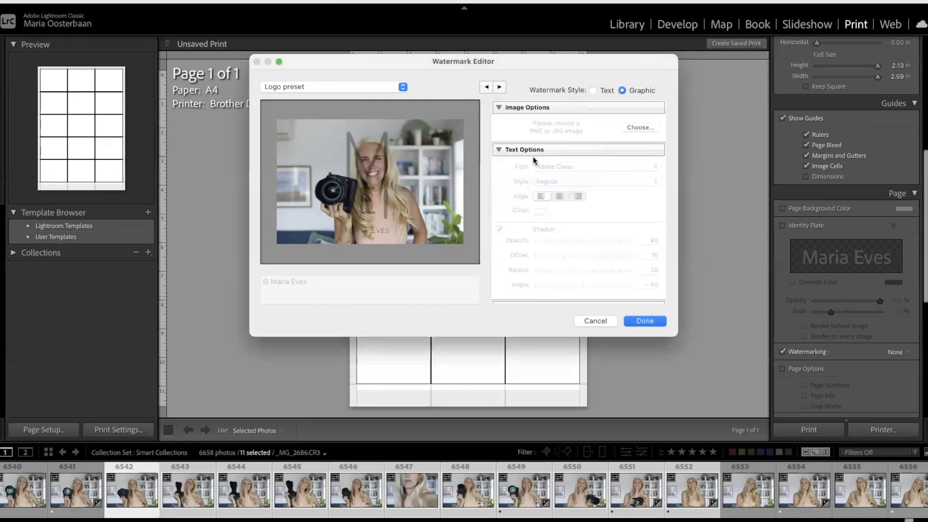
pyautogui.click(647, 320)
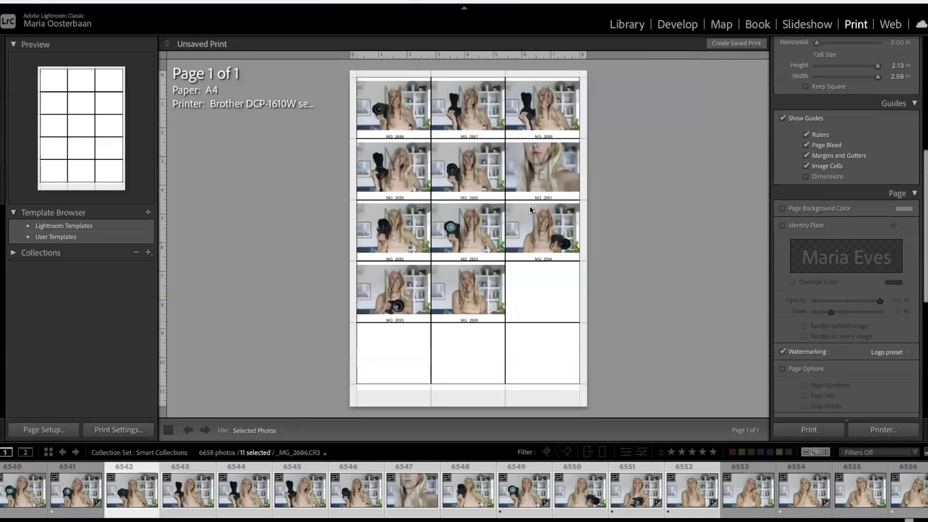
# Switch the print page's watermark to the photographer's text preset and back to Logo preset
pyautogui.click(884, 352)
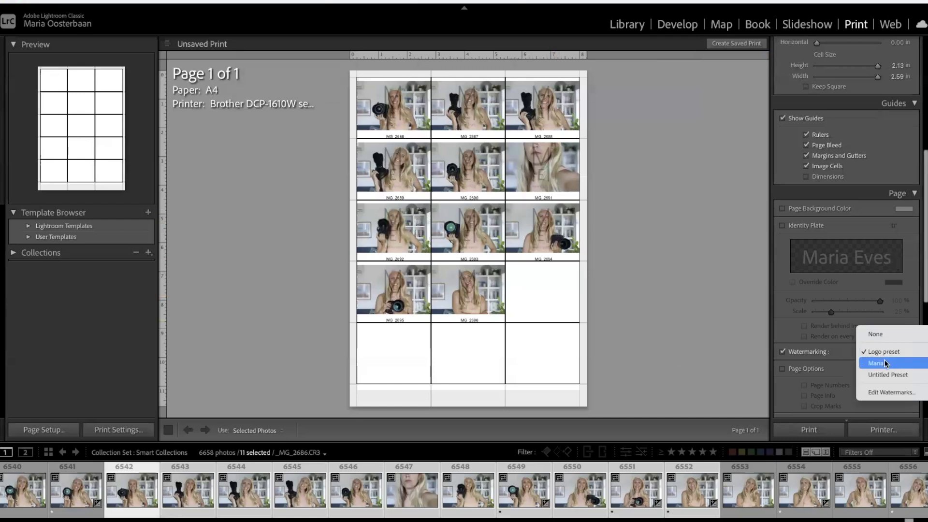
pyautogui.click(886, 363)
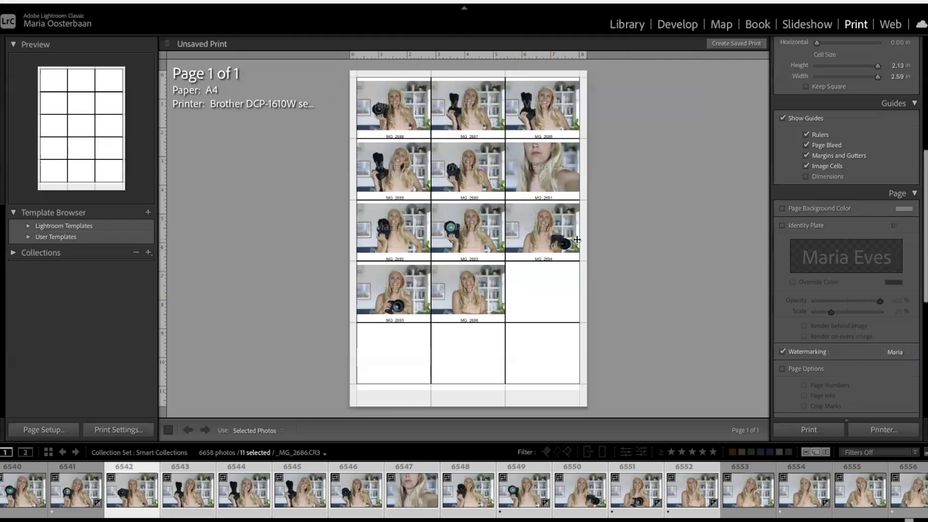
pyautogui.click(906, 357)
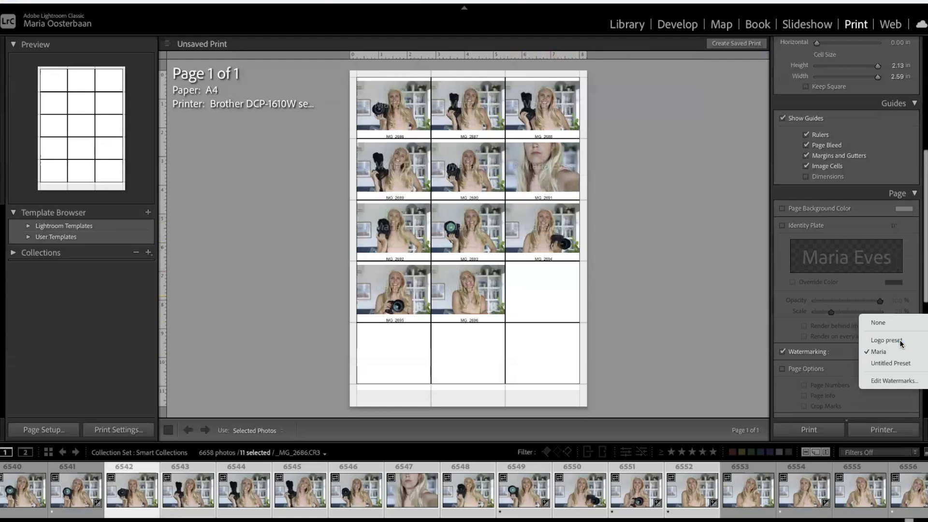
pyautogui.click(886, 341)
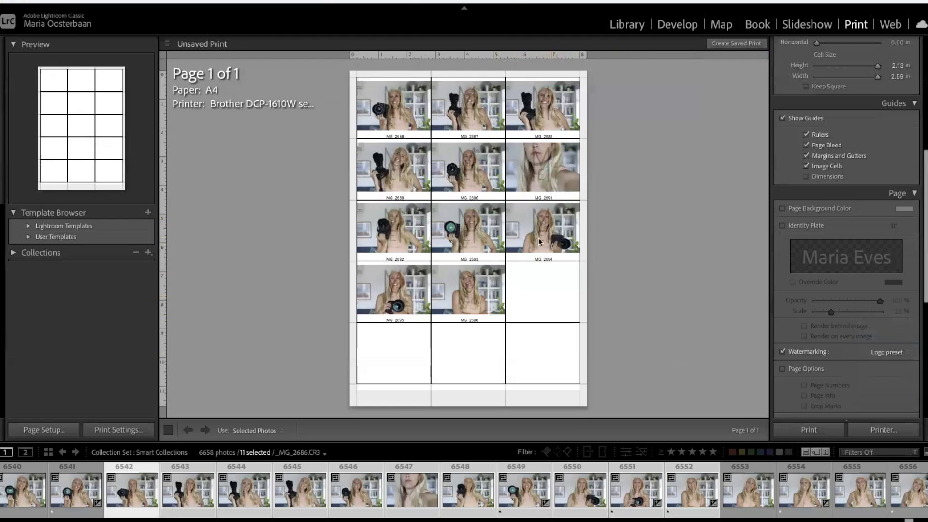